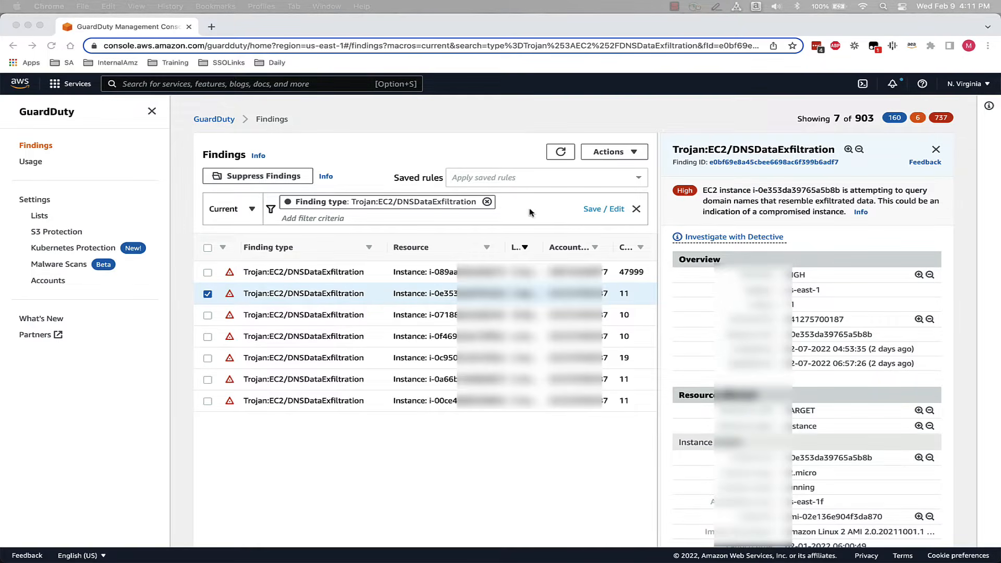
- Open the affected EC2 instance's profile in Amazon Detective from the selected Trojan:EC2/DNSDataExfiltration finding
left_click(707, 239)
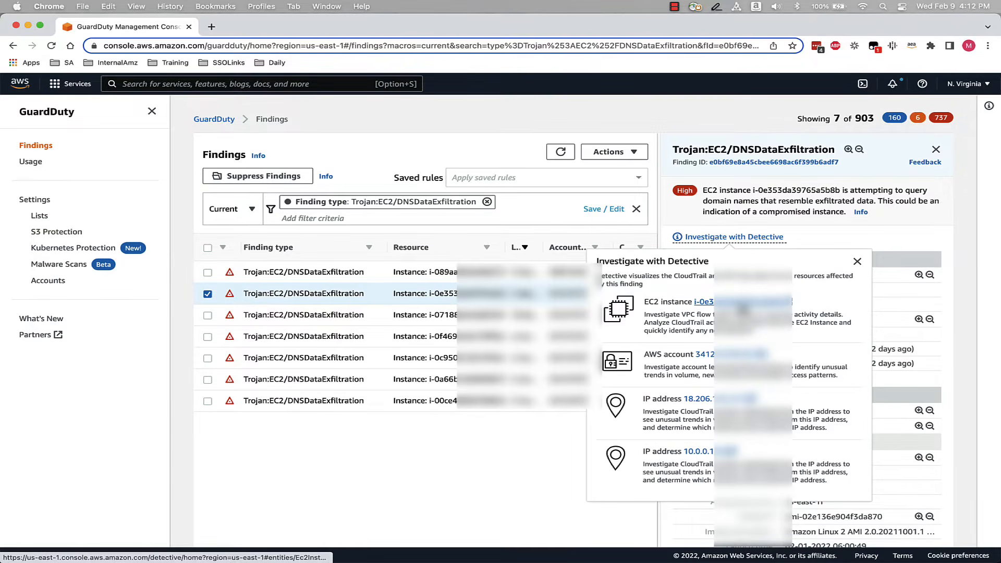
left_click(704, 302)
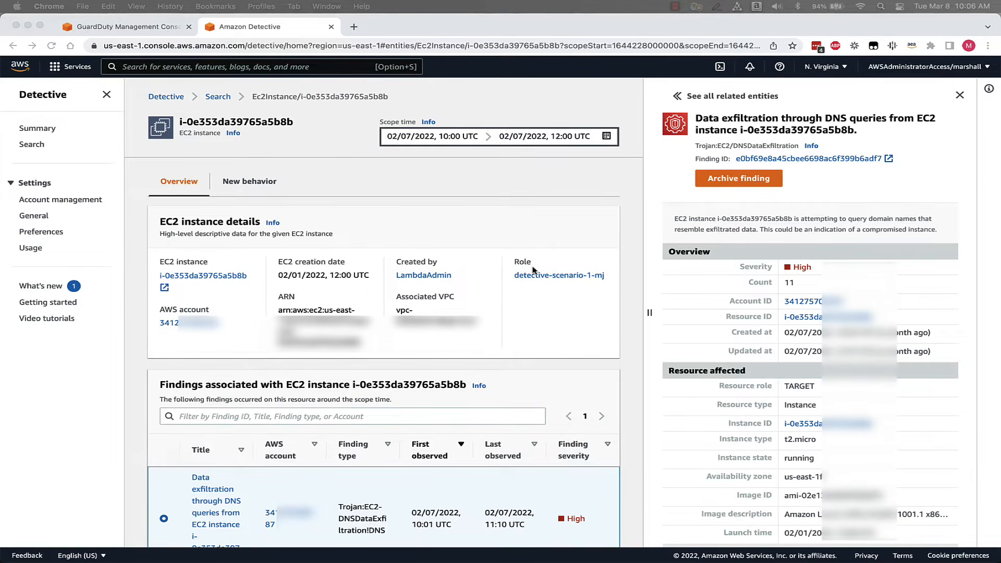
- Examine the EC2 instance's associated findings and its inbound and outbound traffic in the overall VPC flow volume
scroll(428, 433, "down", 3)
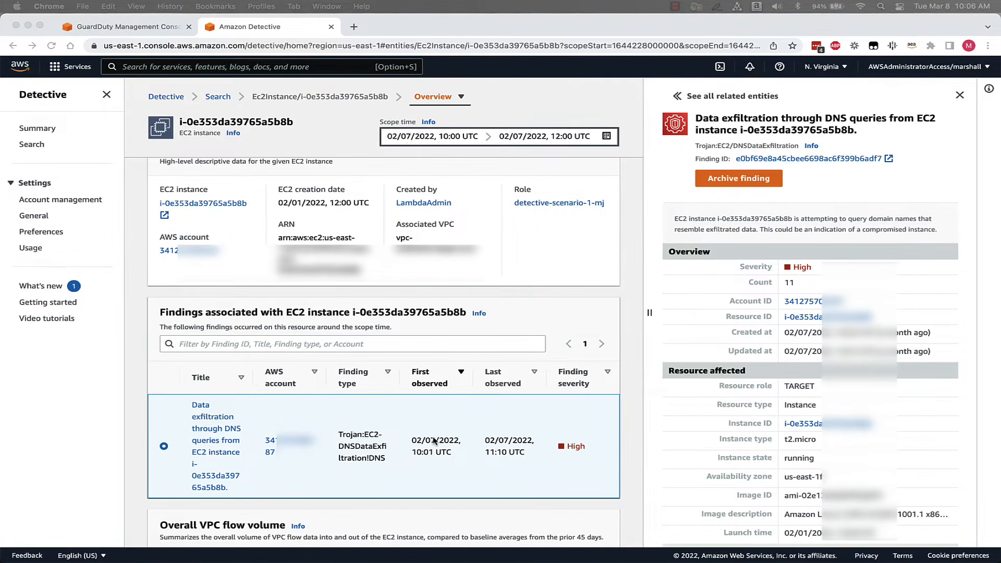
scroll(429, 438, "down", 1)
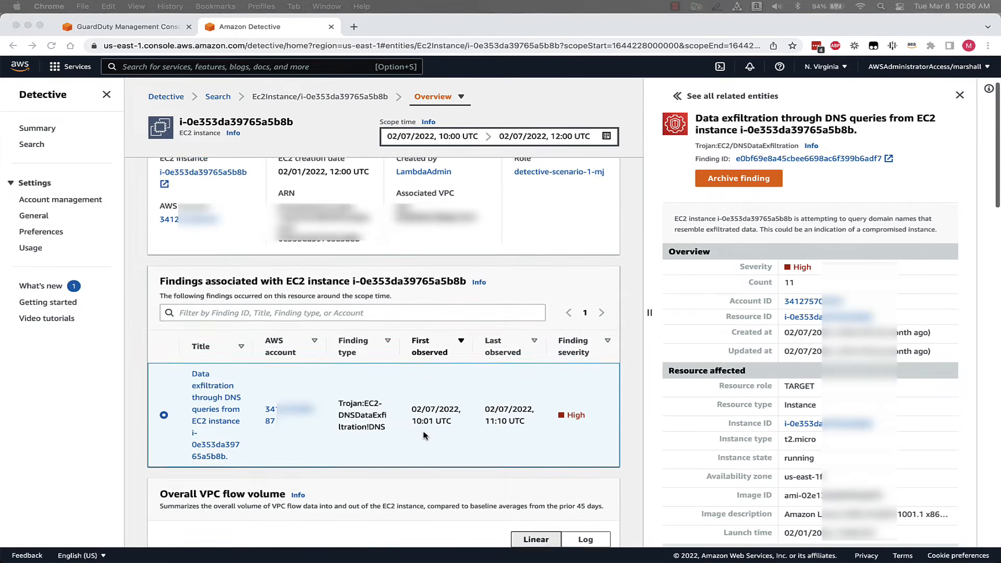
scroll(423, 436, "down", 1)
scroll(423, 435, "down", 5)
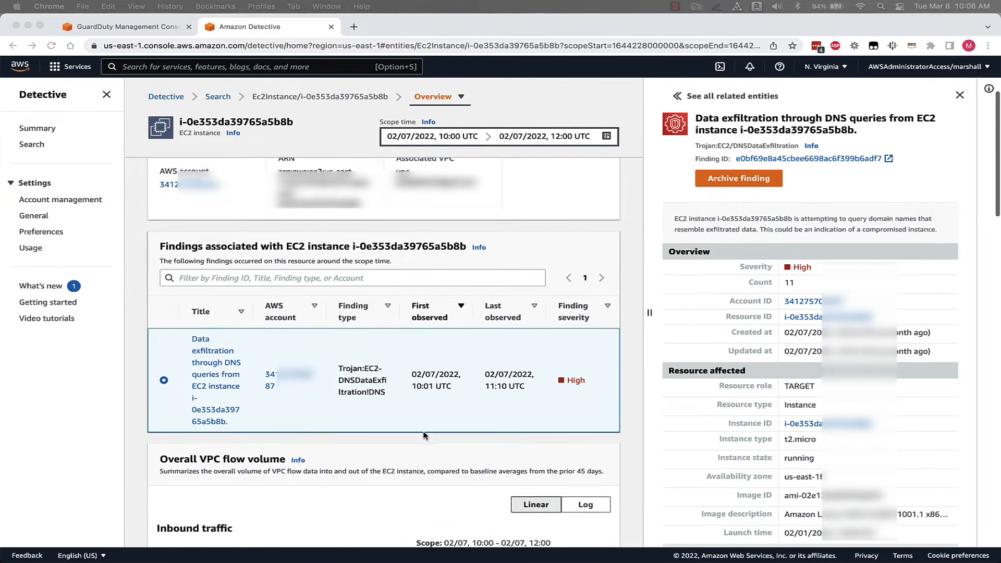
scroll(423, 435, "down", 2)
scroll(424, 436, "down", 1)
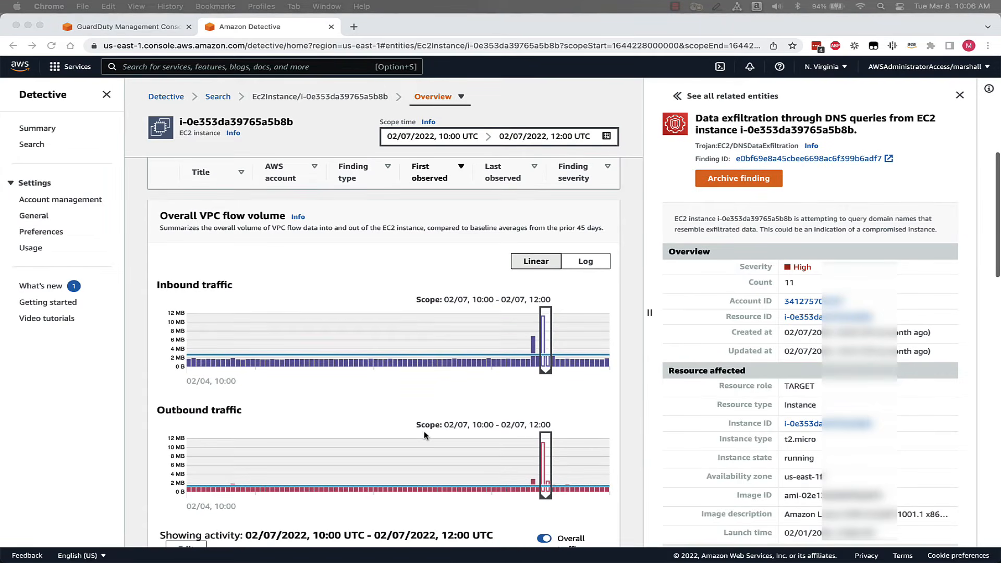
scroll(424, 436, "down", 1)
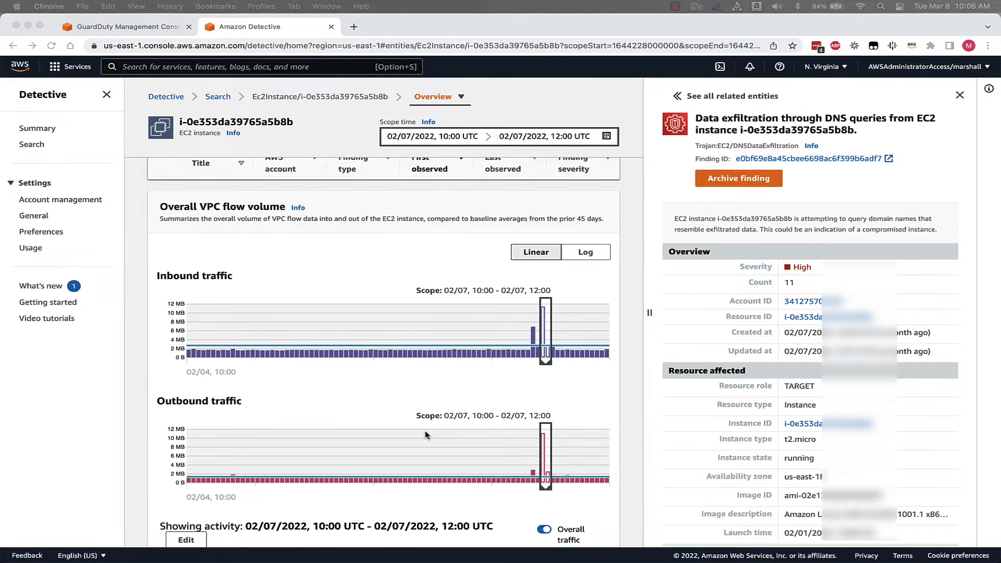
scroll(421, 432, "down", 5)
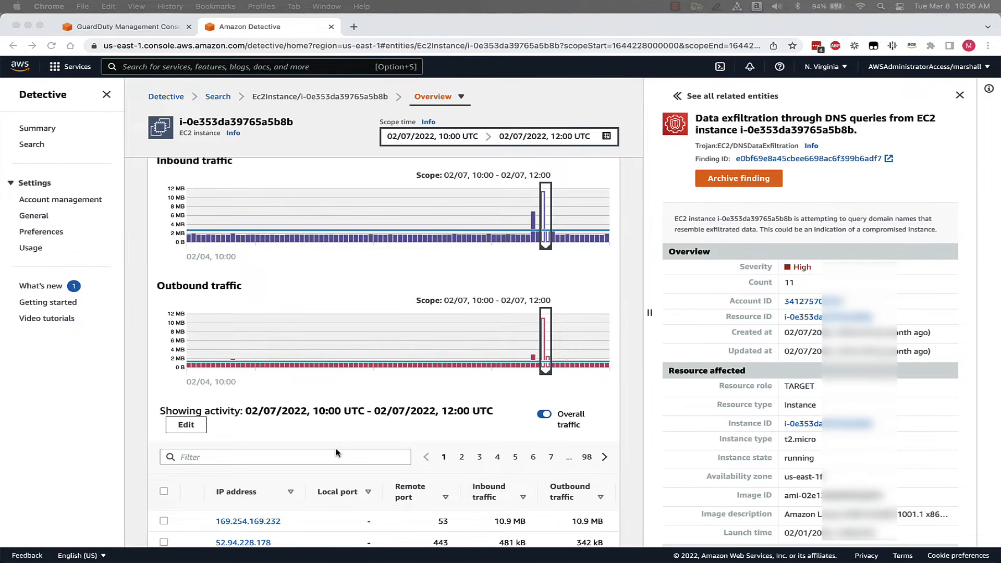
- Filter the VPC flow activity for the scope time by remote port 53
scroll(254, 459, "down", 1)
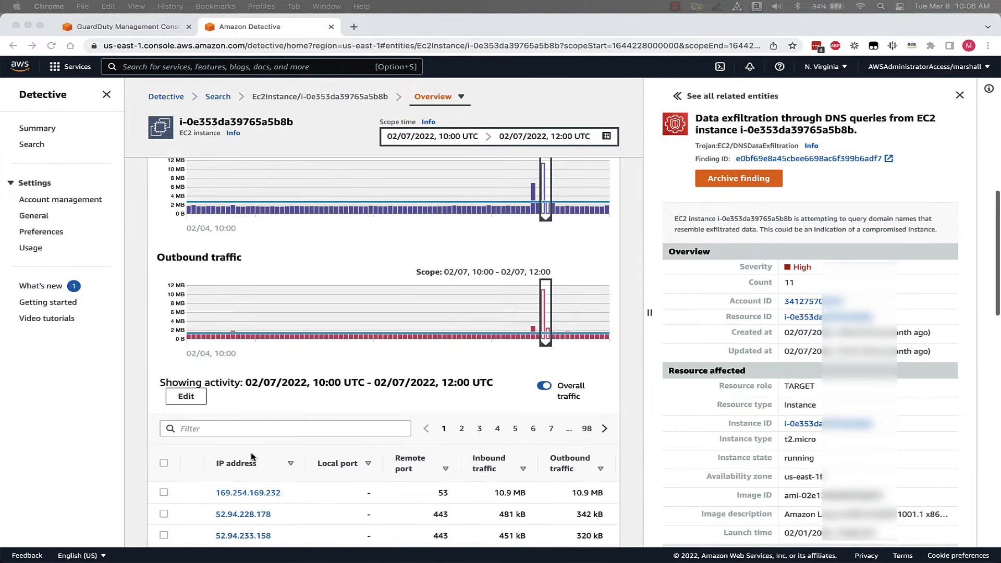
left_click(264, 429)
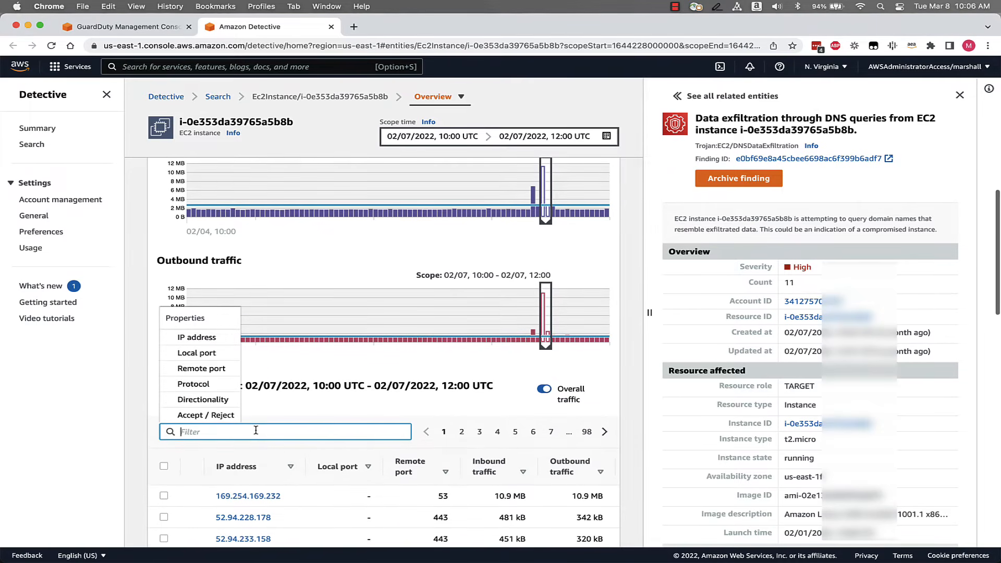
left_click(216, 369)
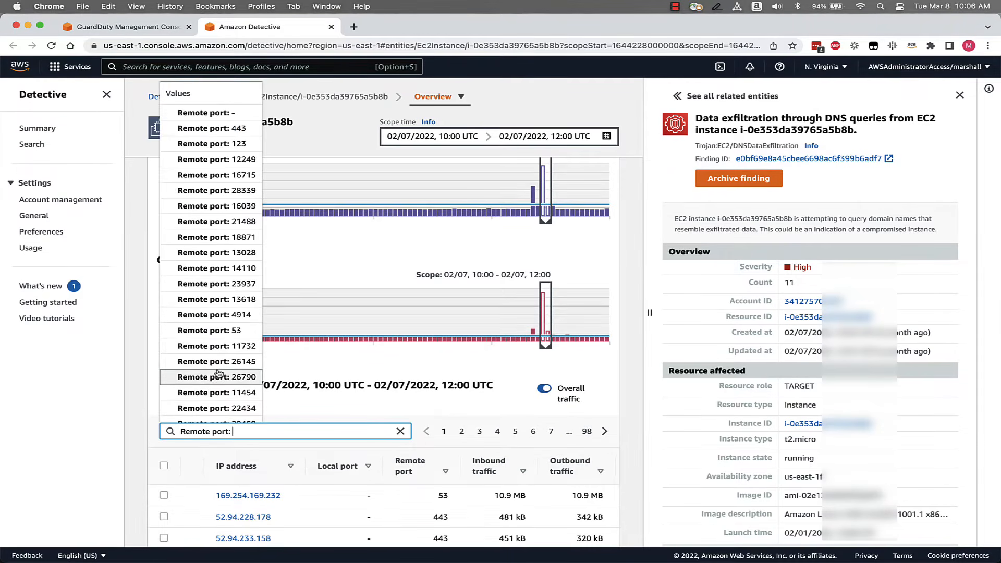
left_click(214, 330)
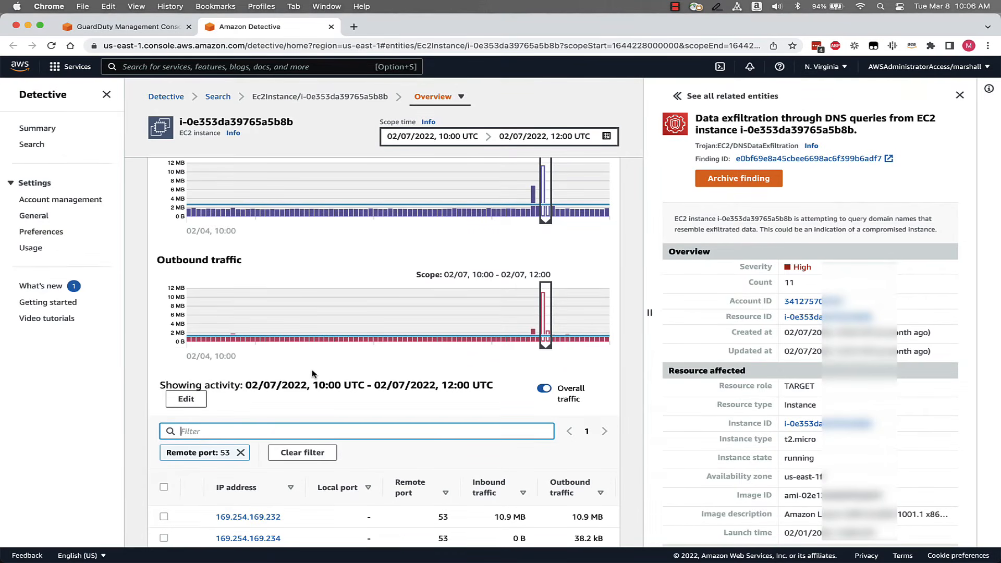
- Select IP address 169.254.169.232 in the filtered activity to plot its traffic on the VPC flow volume charts
scroll(402, 379, "down", 2)
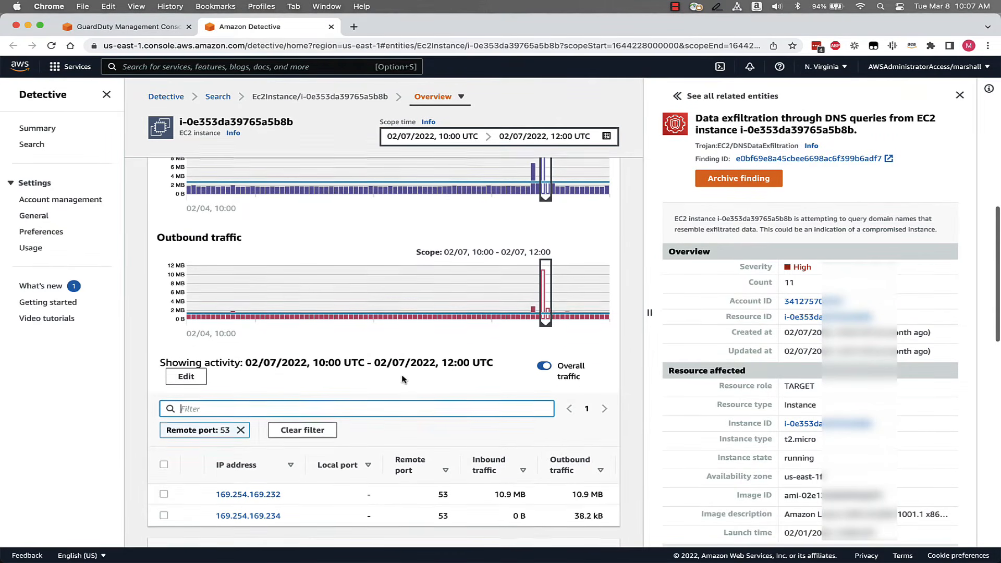
scroll(401, 379, "down", 3)
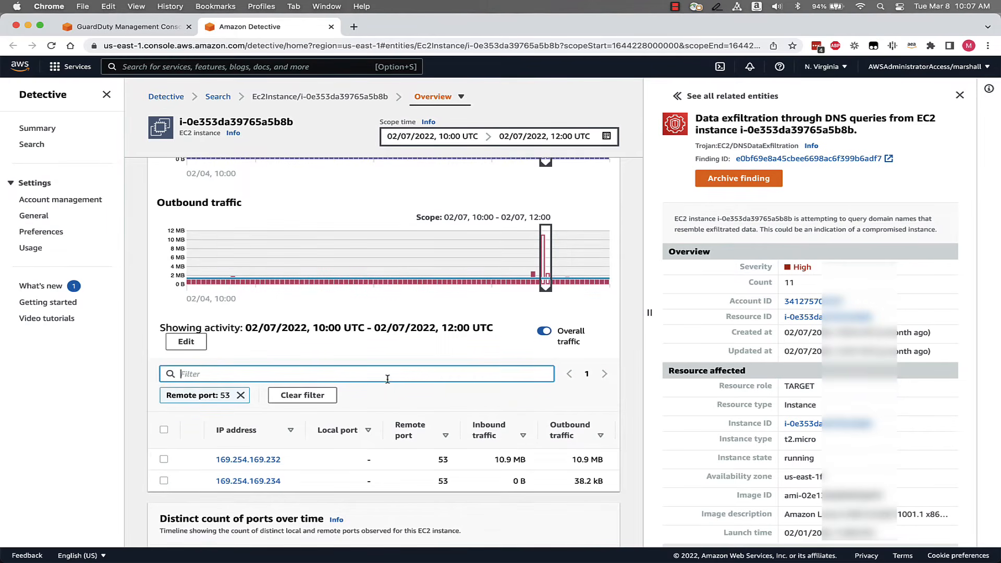
left_click(164, 460)
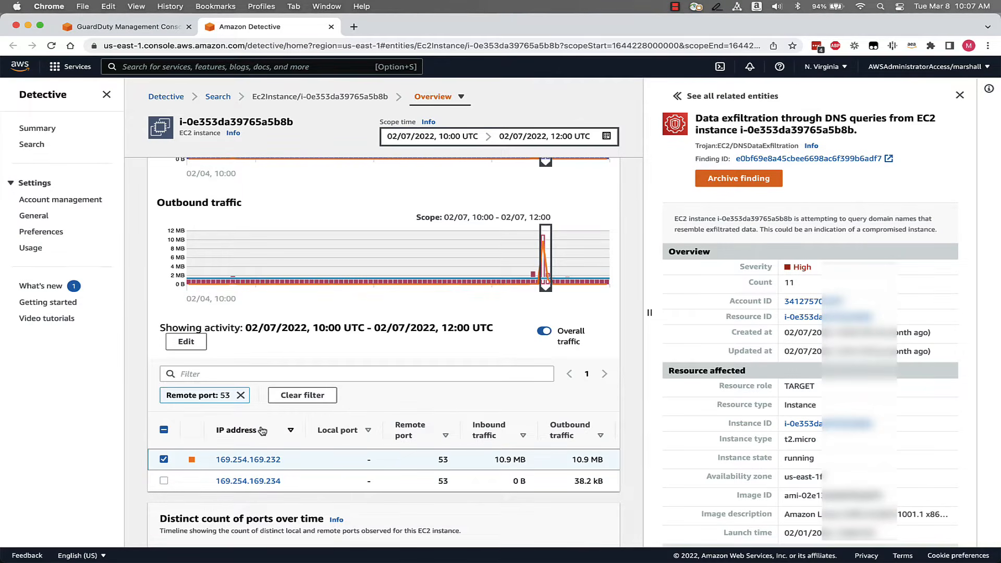
mouse_move(538, 284)
- Update the scope time to the historical 30D range and review the findings associated with the EC2 instance
left_click(500, 139)
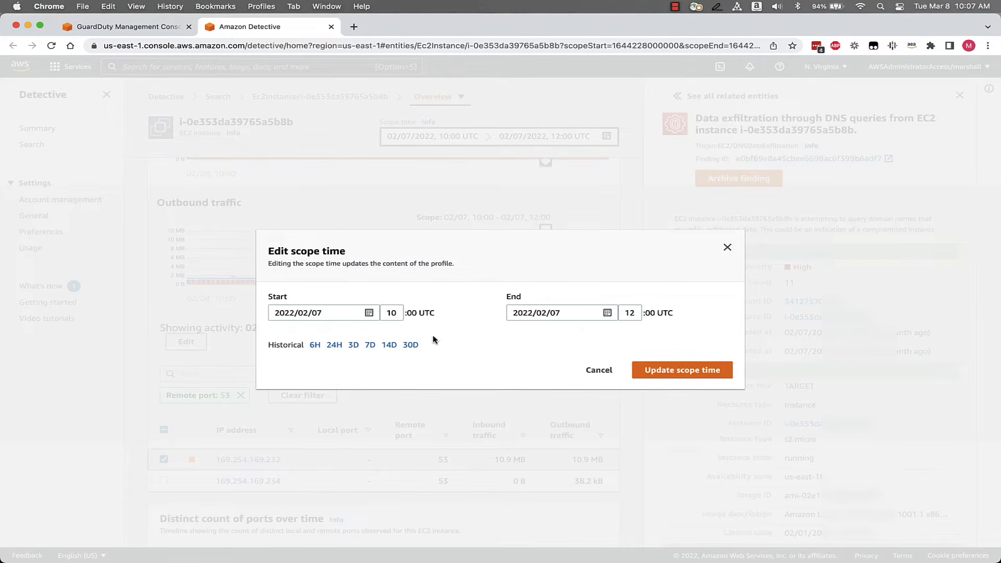
left_click(411, 345)
left_click(680, 370)
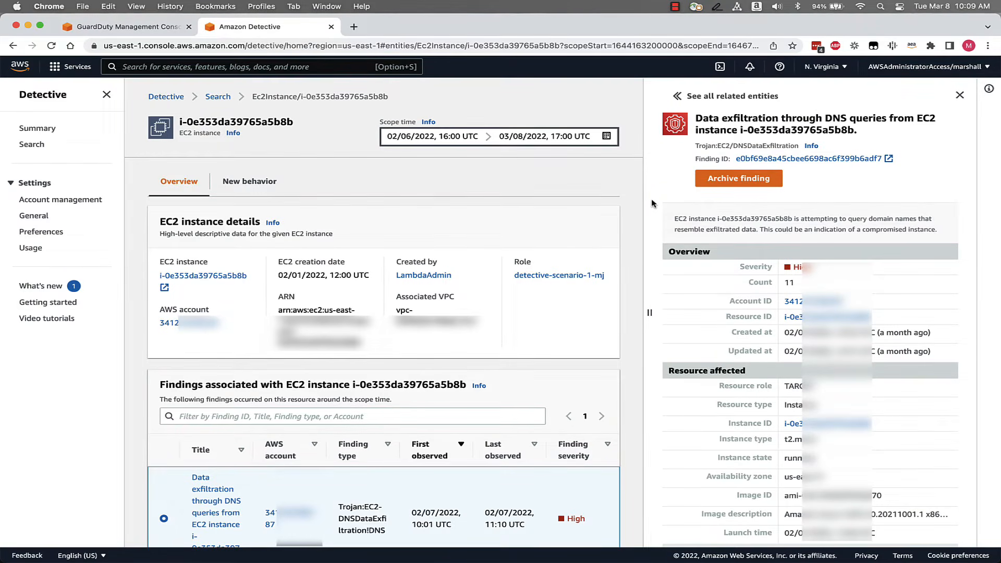
scroll(591, 277, "down", 1)
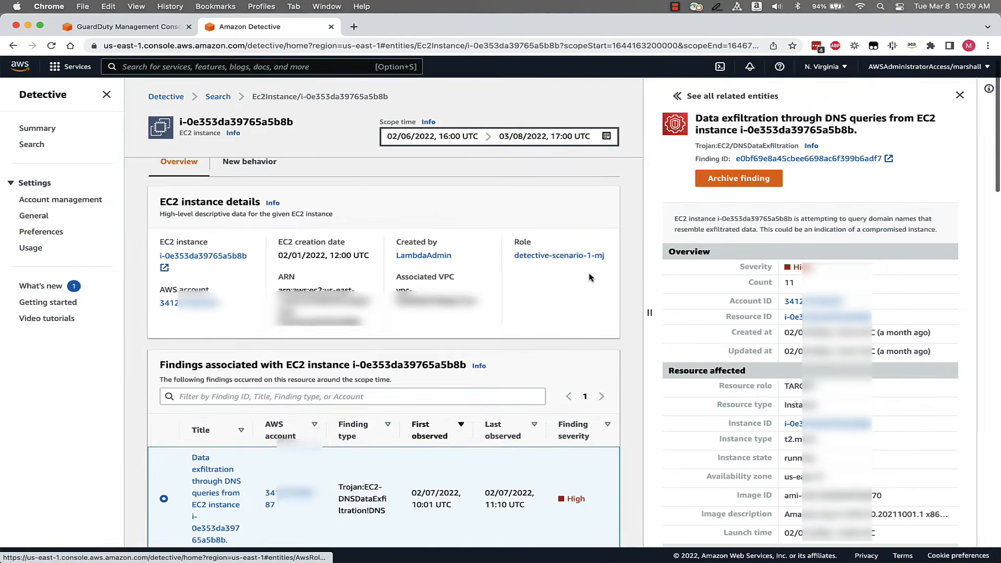
scroll(589, 277, "down", 4)
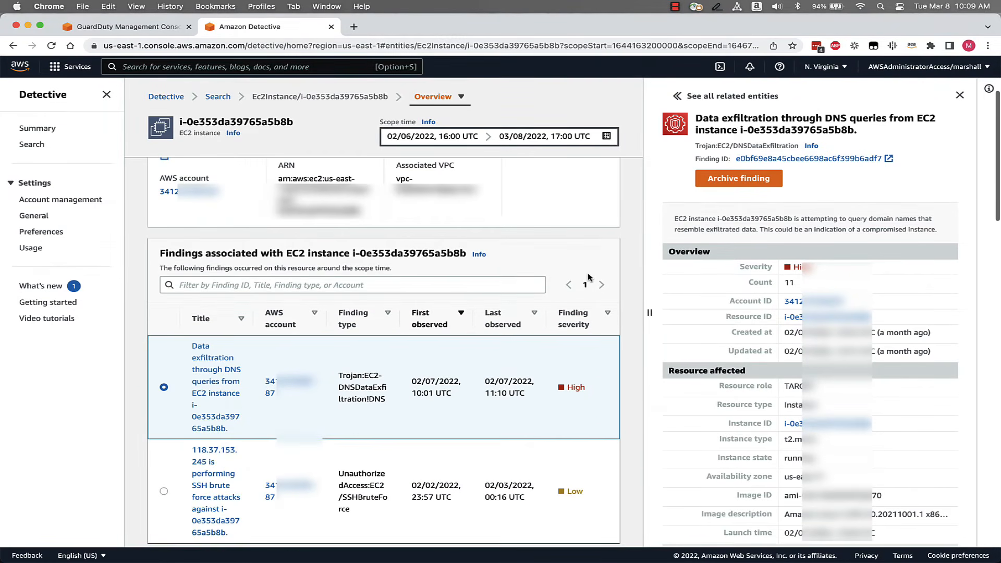
scroll(588, 277, "down", 1)
scroll(588, 277, "down", 2)
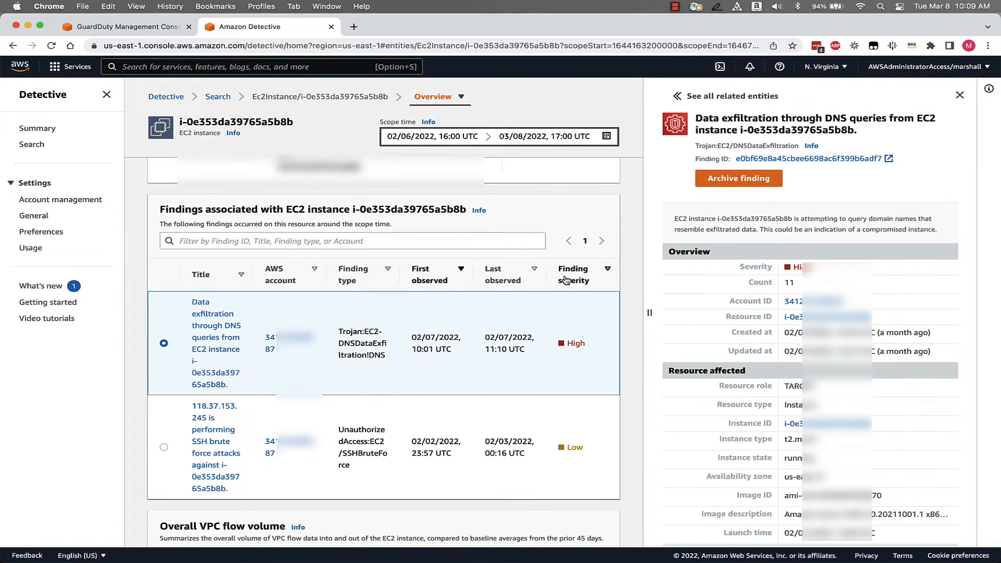
- Open the profile of the detective-scenario-1-mj role from the EC2 instance details
scroll(566, 279, "up", 5)
scroll(566, 280, "up", 1)
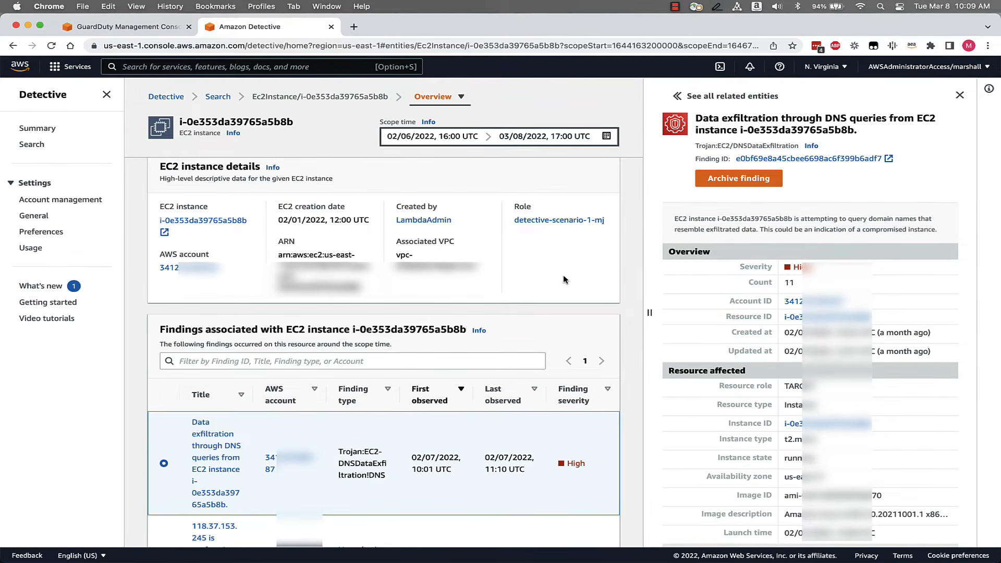
scroll(565, 280, "up", 2)
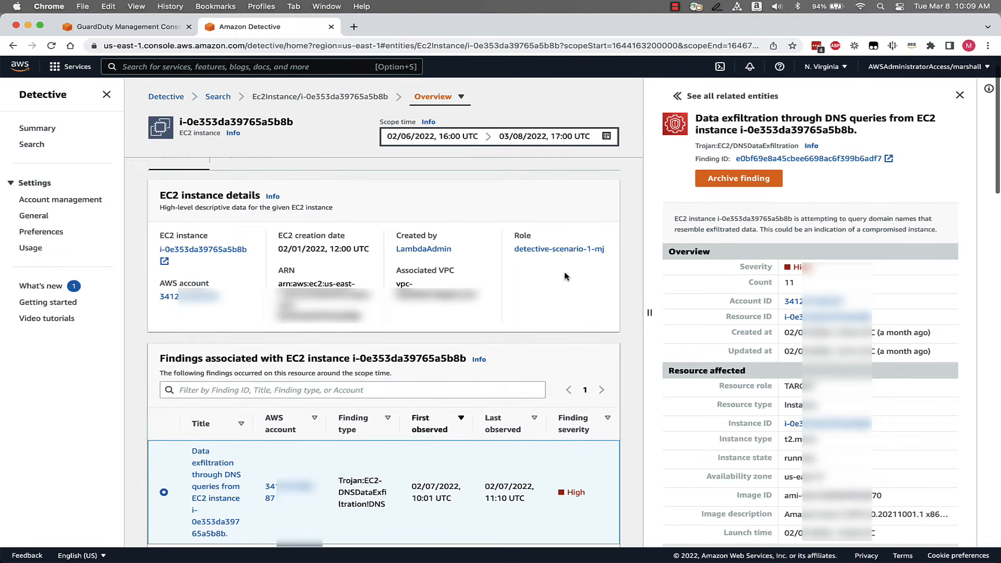
left_click(573, 250)
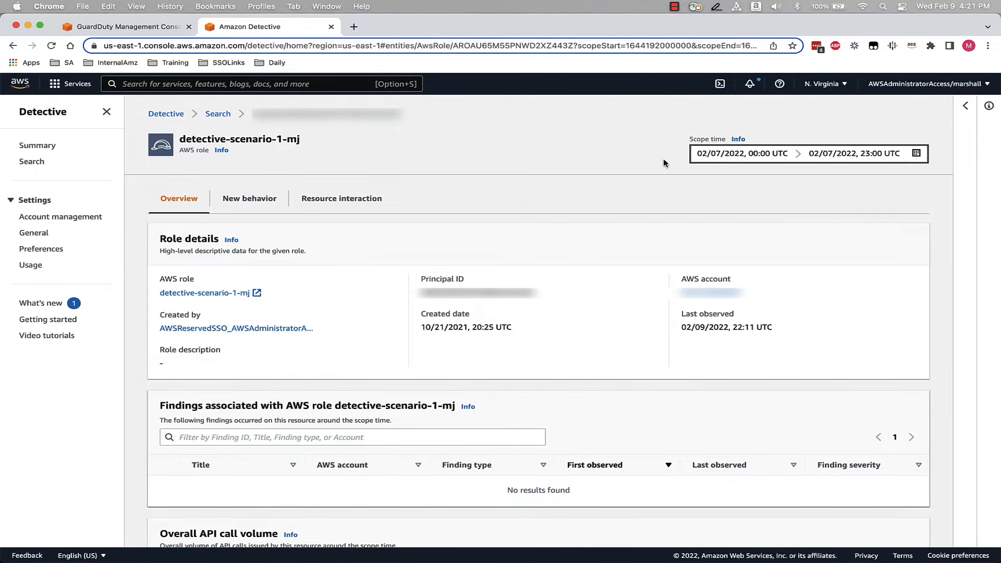
- Review the role's overall API call volume and expand observed IP address 18.206.194.191 into the services it called
scroll(574, 264, "down", 5)
scroll(564, 271, "down", 3)
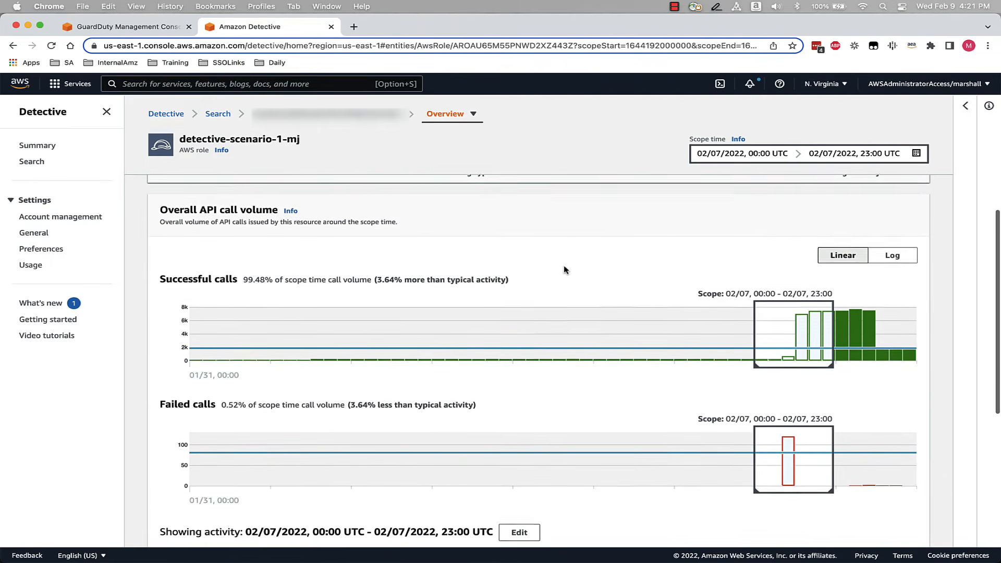
scroll(567, 270, "up", 1)
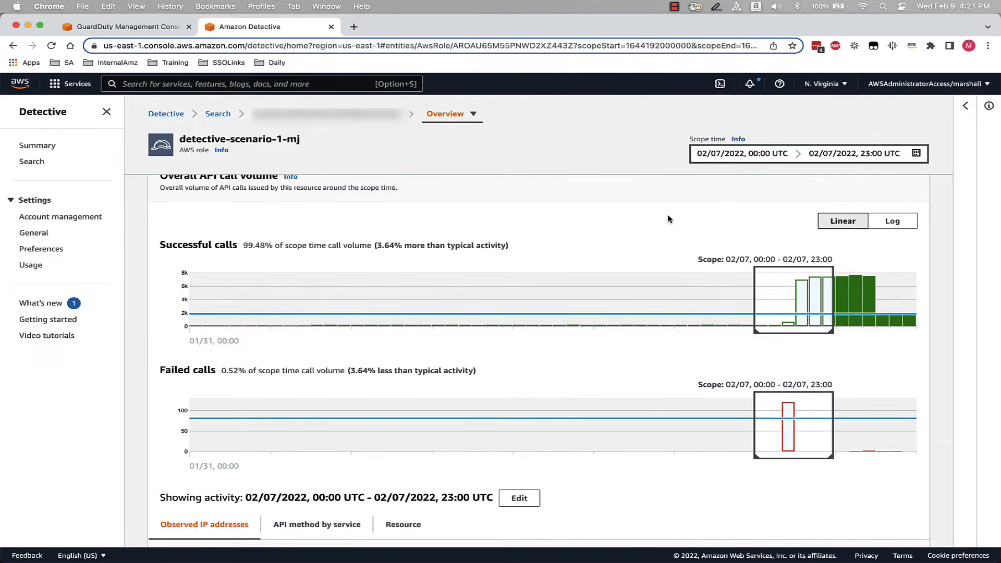
scroll(672, 219, "down", 3)
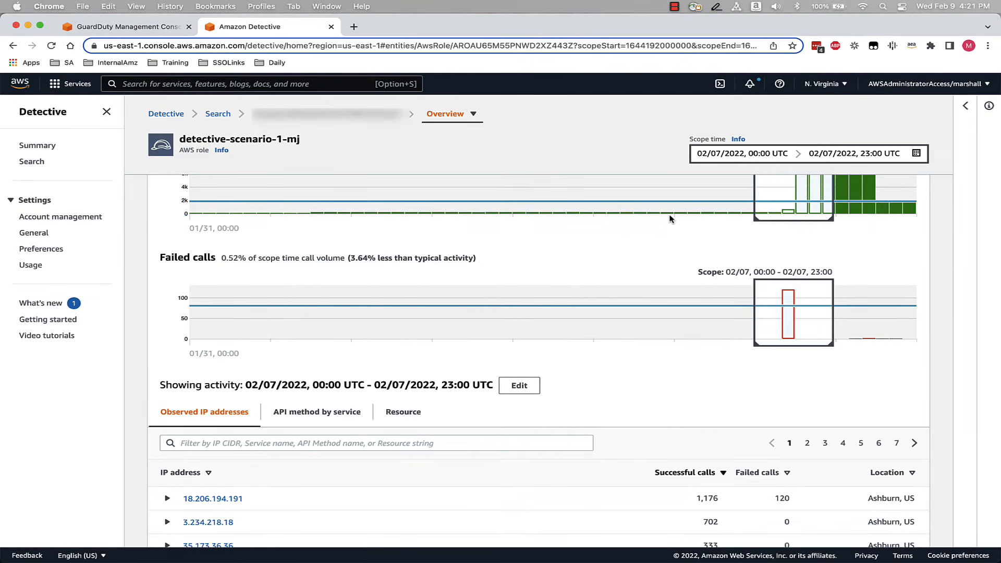
left_click(225, 499)
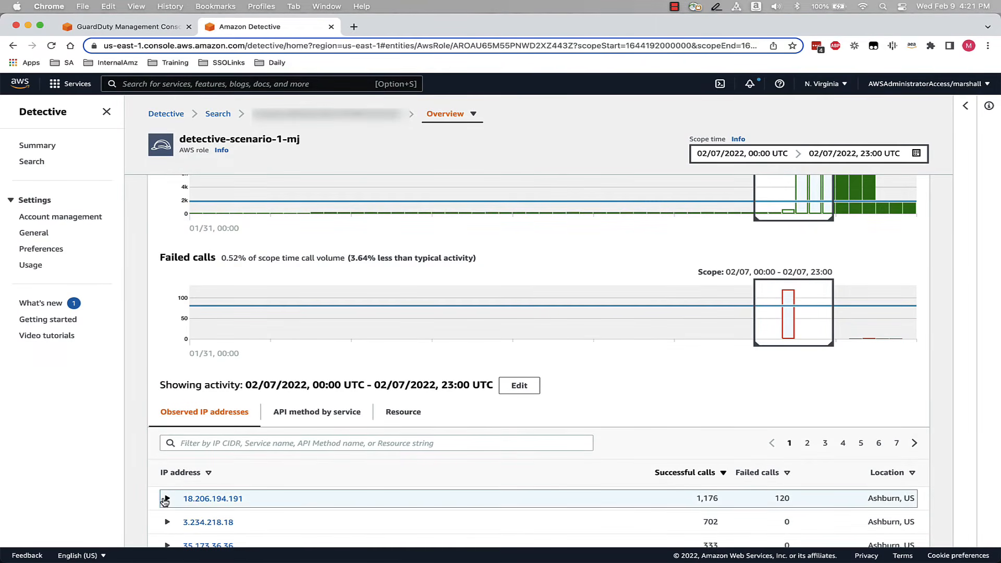
scroll(225, 442, "down", 2)
scroll(225, 441, "down", 4)
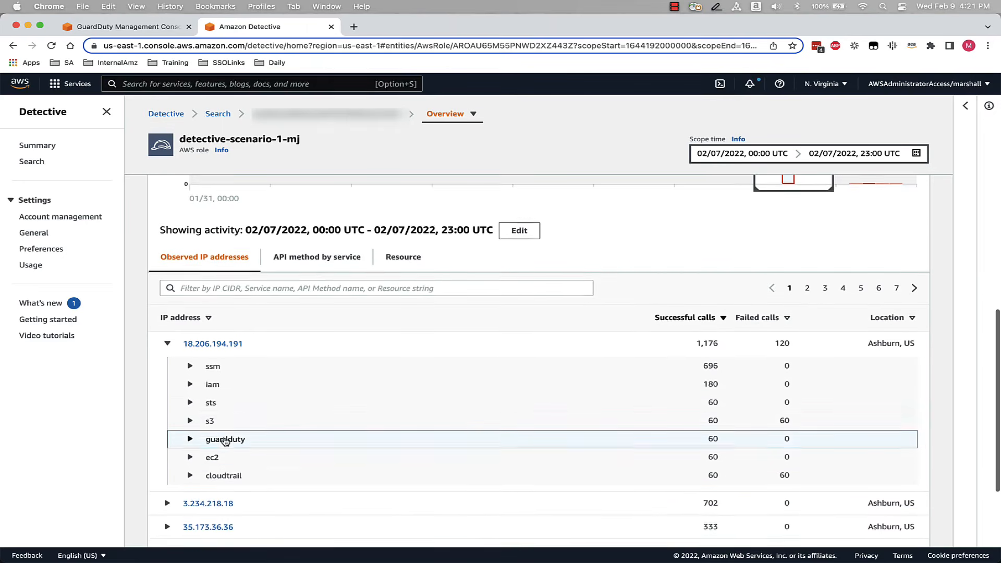
scroll(224, 441, "down", 1)
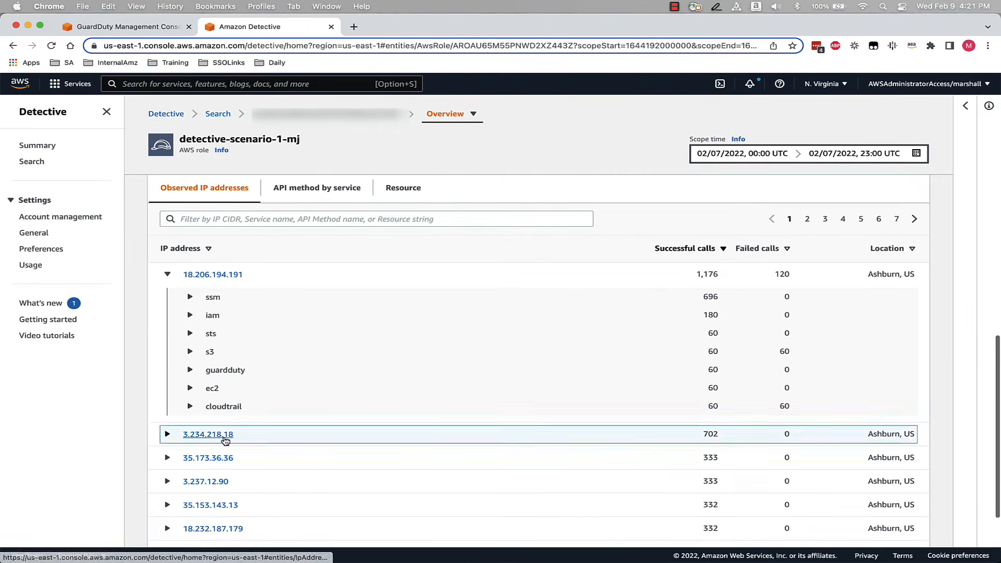
- Expand the s3, guardduty, ec2 and cloudtrail services under 18.206.194.191 to examine the API methods called
left_click(191, 353)
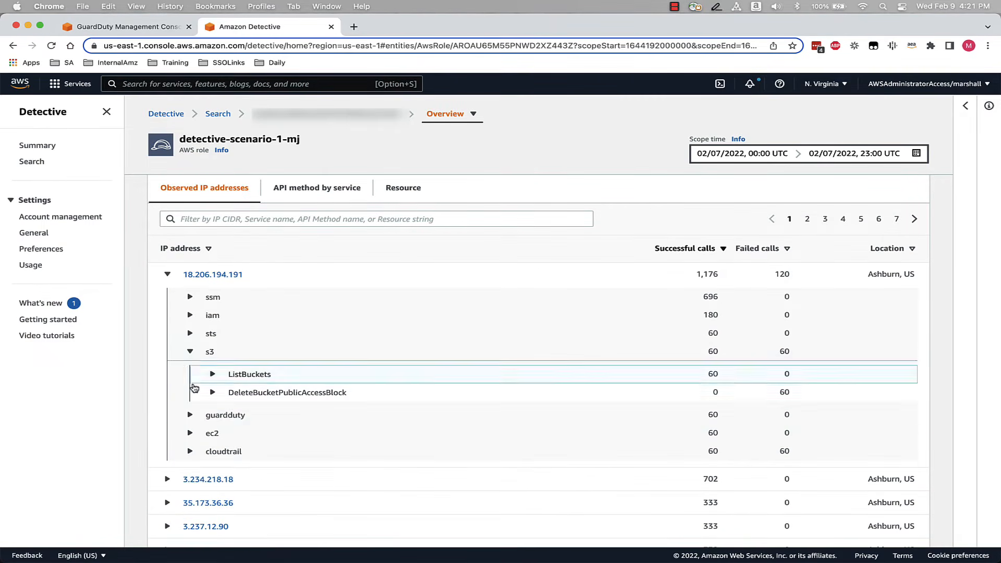
left_click(190, 416)
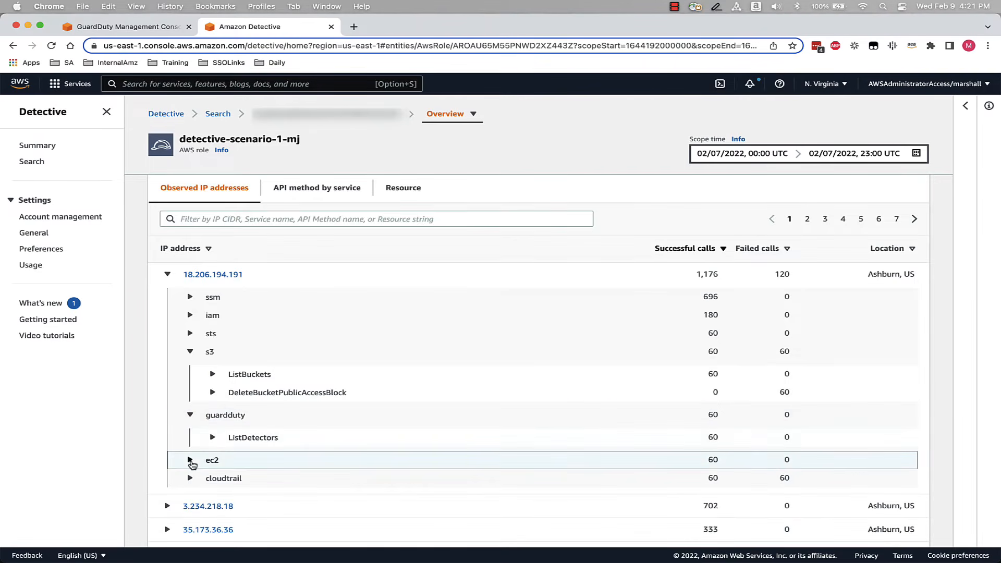
left_click(190, 457)
scroll(193, 511, "down", 1)
left_click(190, 504)
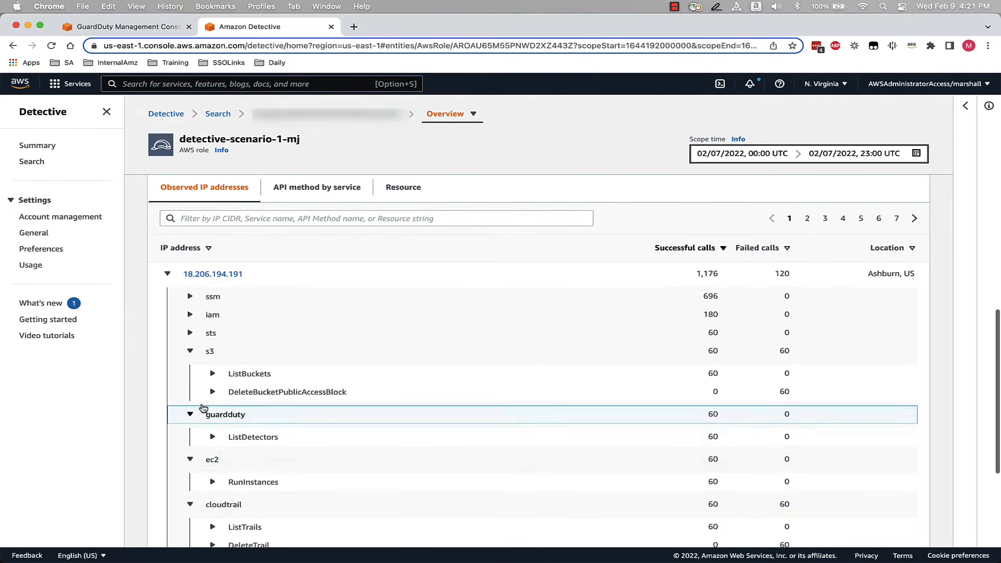
scroll(192, 365, "down", 3)
scroll(203, 404, "down", 1)
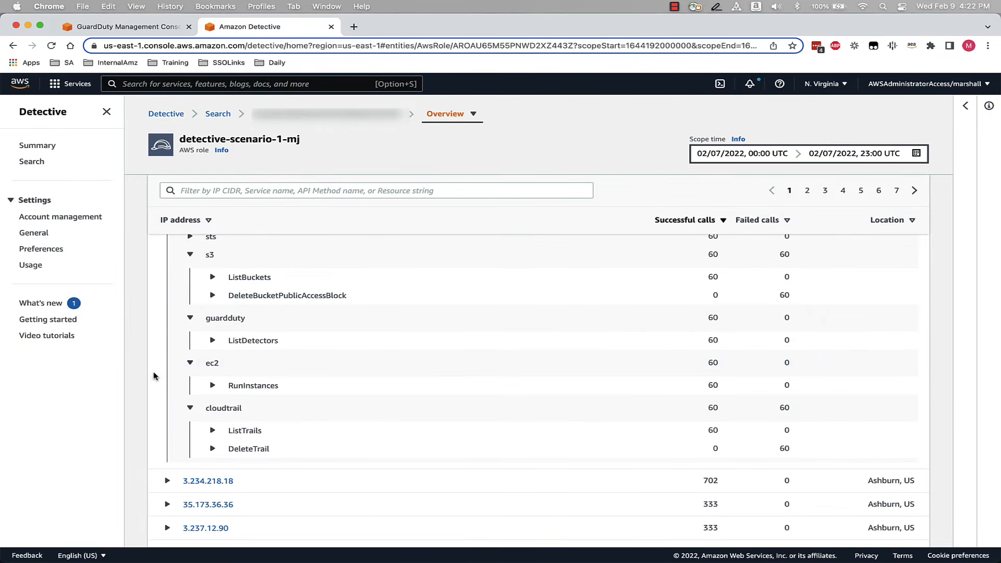
- Open a Bitcoin-related domain finding from the AWS account's associated findings and review the EC2 instance among its related entities
scroll(590, 275, "up", 10)
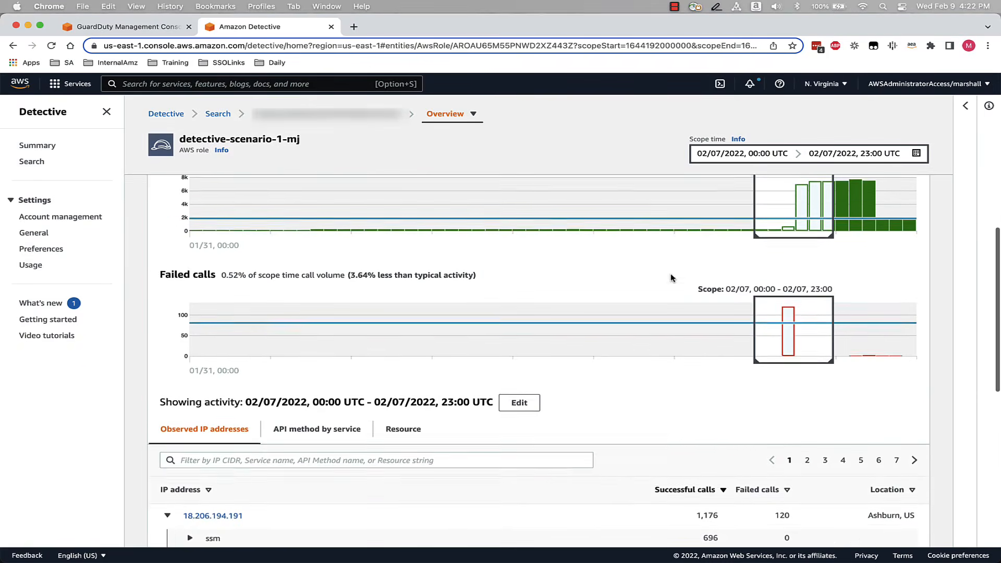
scroll(671, 278, "up", 10)
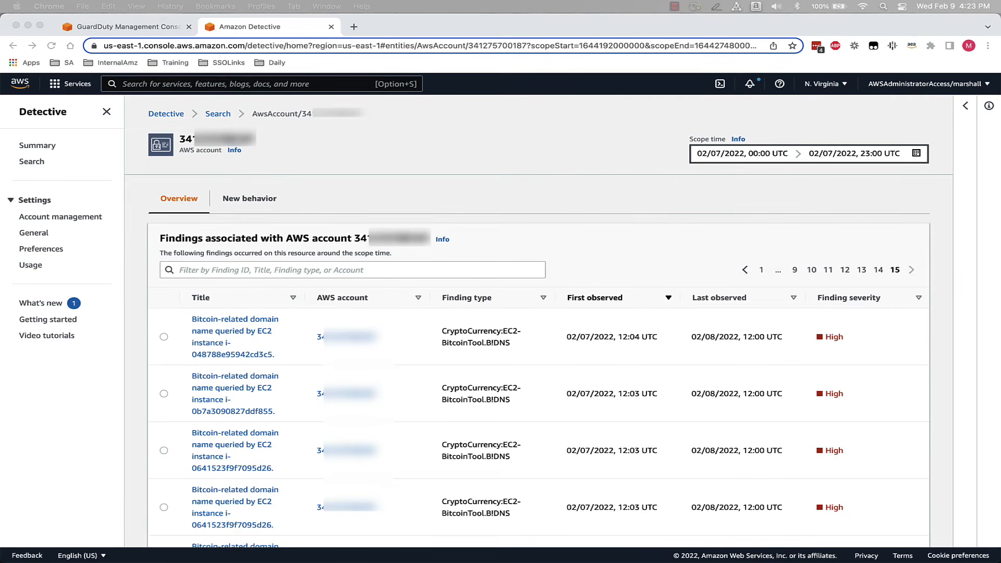
left_click(224, 333)
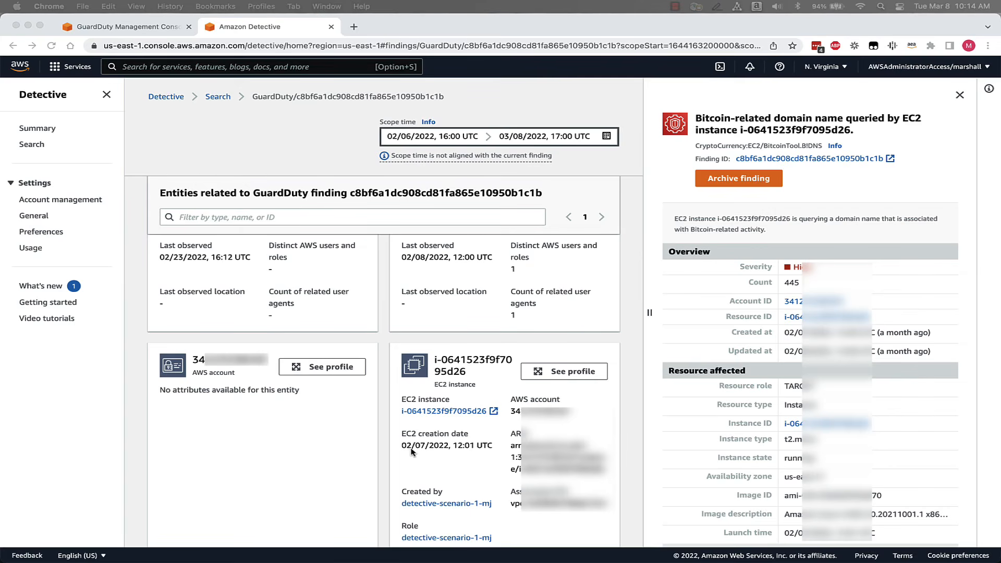
scroll(417, 450, "down", 1)
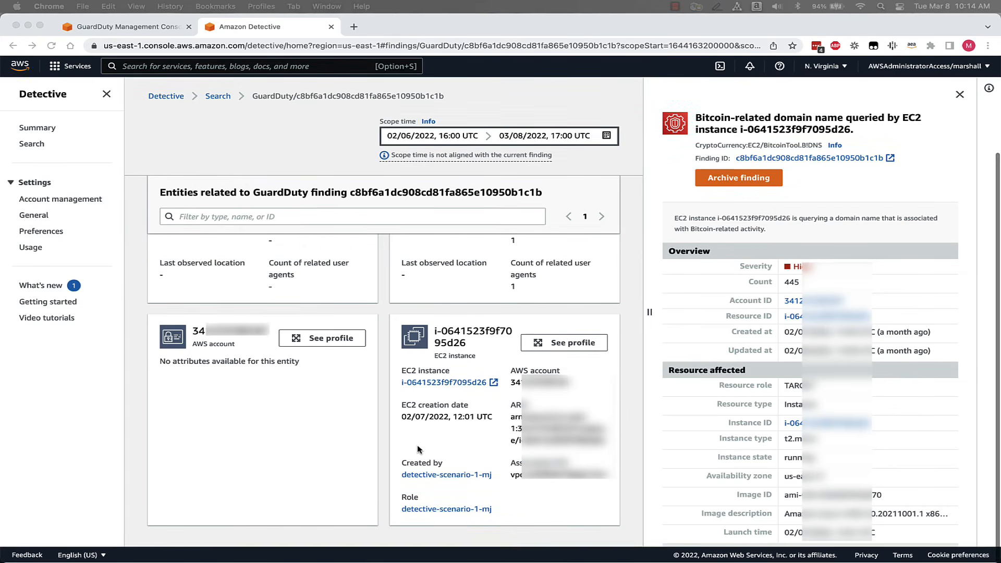